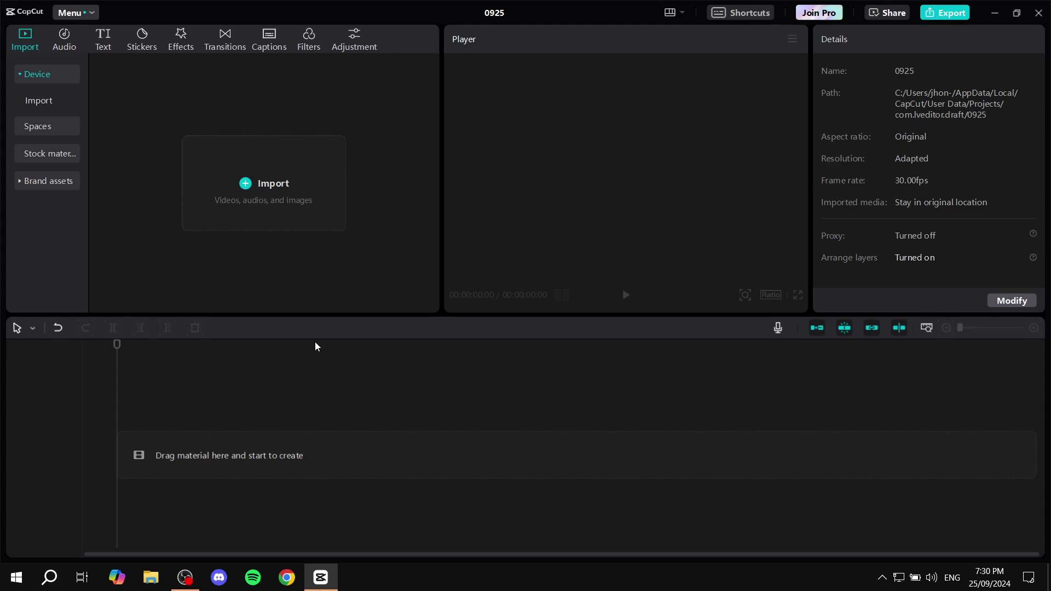
{"action": "left_click", "coordinate": [278, 213]}
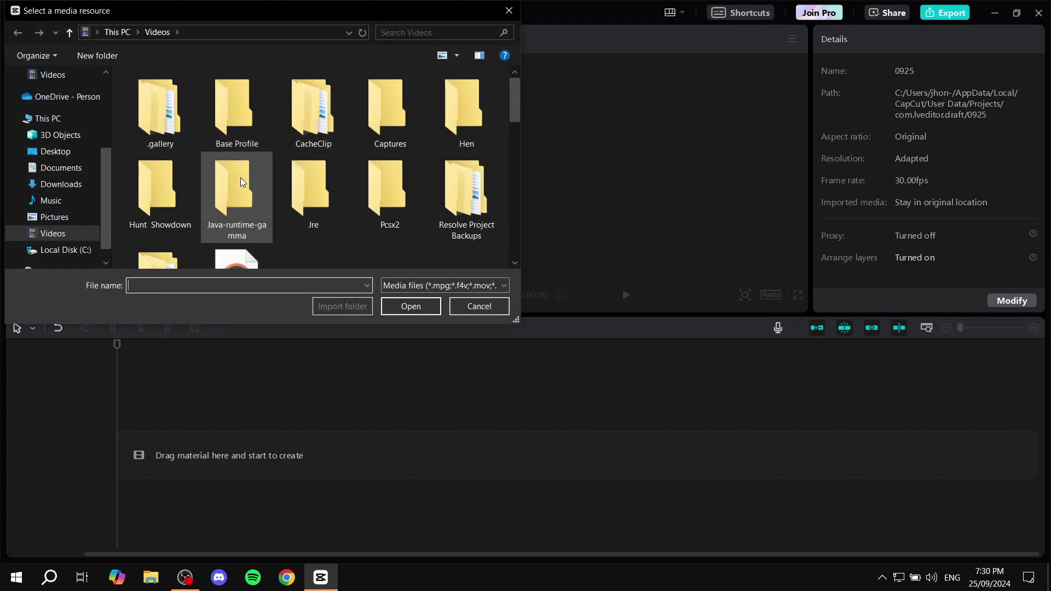
{"action": "left_click", "coordinate": [61, 151]}
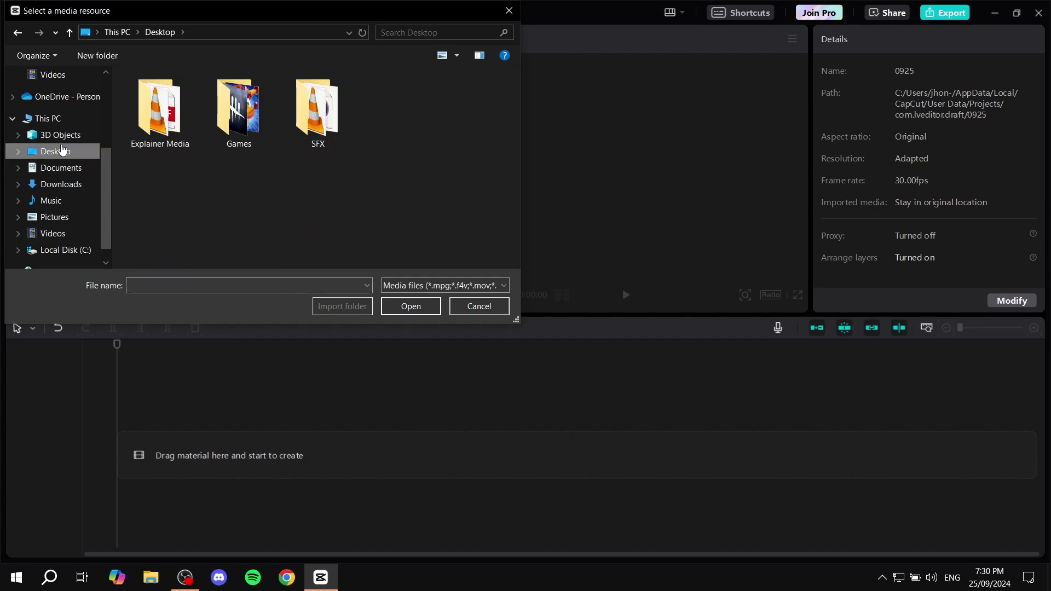
{"action": "double_click", "coordinate": [165, 110]}
{"action": "scroll", "coordinate": [345, 160], "scroll_direction": "down", "scroll_amount": 2}
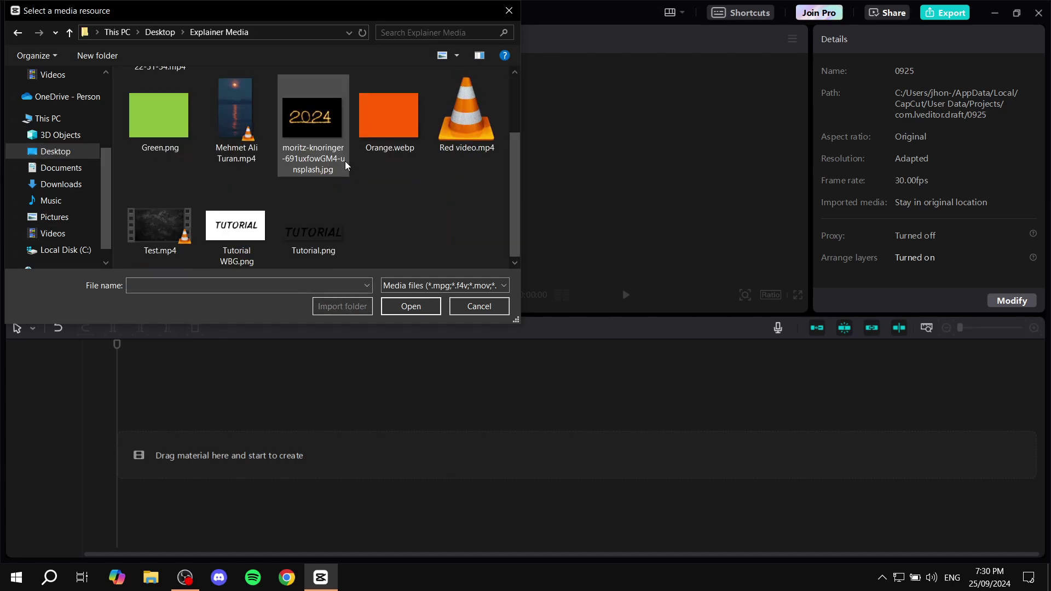
{"action": "scroll", "coordinate": [229, 207], "scroll_direction": "up", "scroll_amount": 2}
{"action": "double_click", "coordinate": [164, 104]}
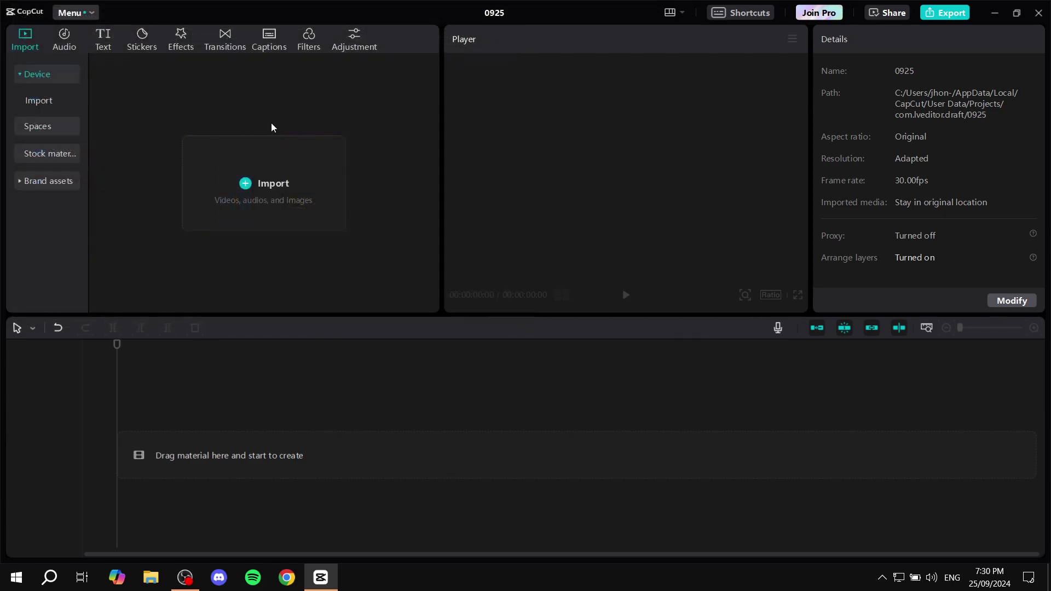
Step: Place the 2023-12-22 clip at the start of the main track and zoom the timeline in
{"action": "left_click_drag", "start_coordinate": [149, 162], "coordinate": [116, 456]}
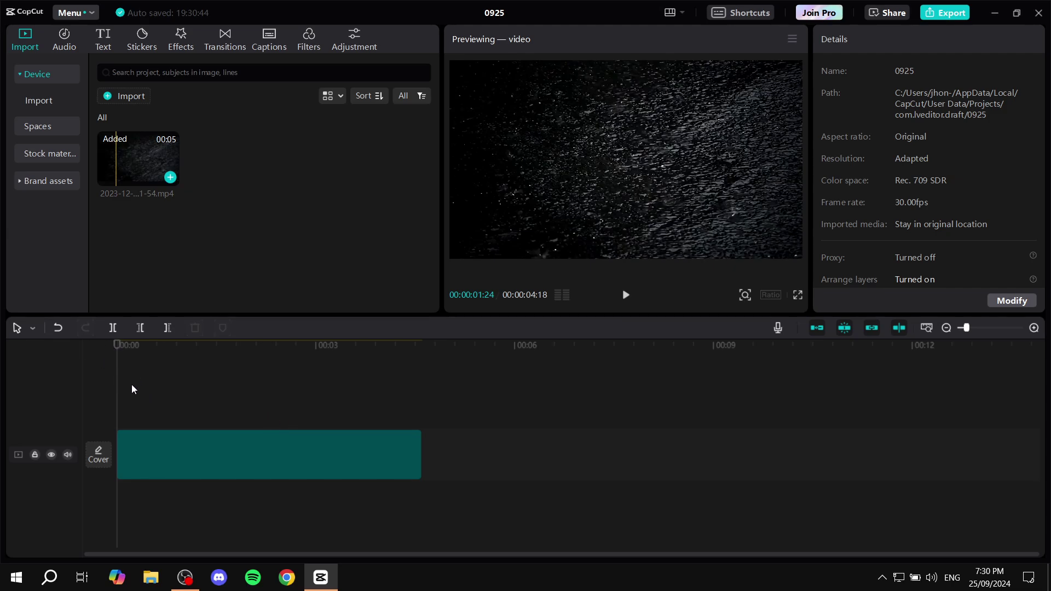
{"action": "left_click", "coordinate": [146, 398]}
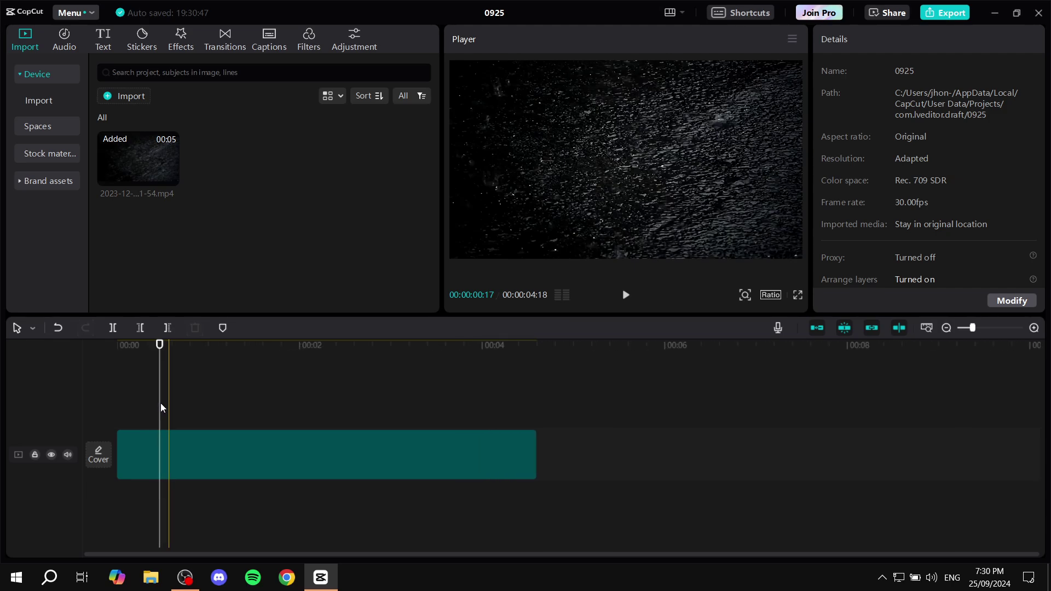
{"action": "scroll", "coordinate": [160, 402], "scroll_direction": "up", "scroll_amount": 5, "text": "ctrl"}
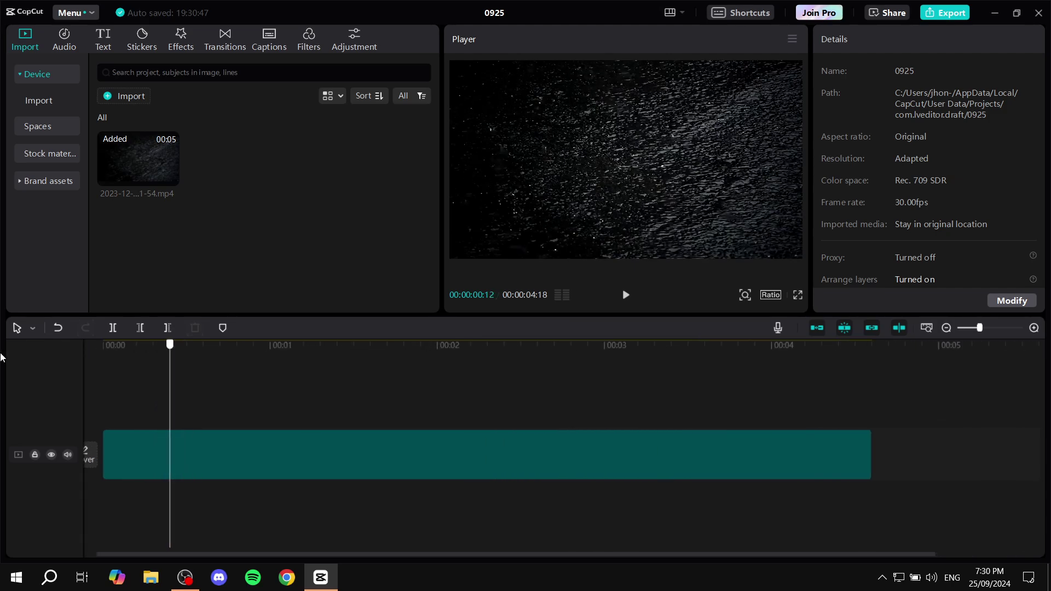
Step: Position the playhead at about the one-second mark of the clip
{"action": "left_click", "coordinate": [205, 344]}
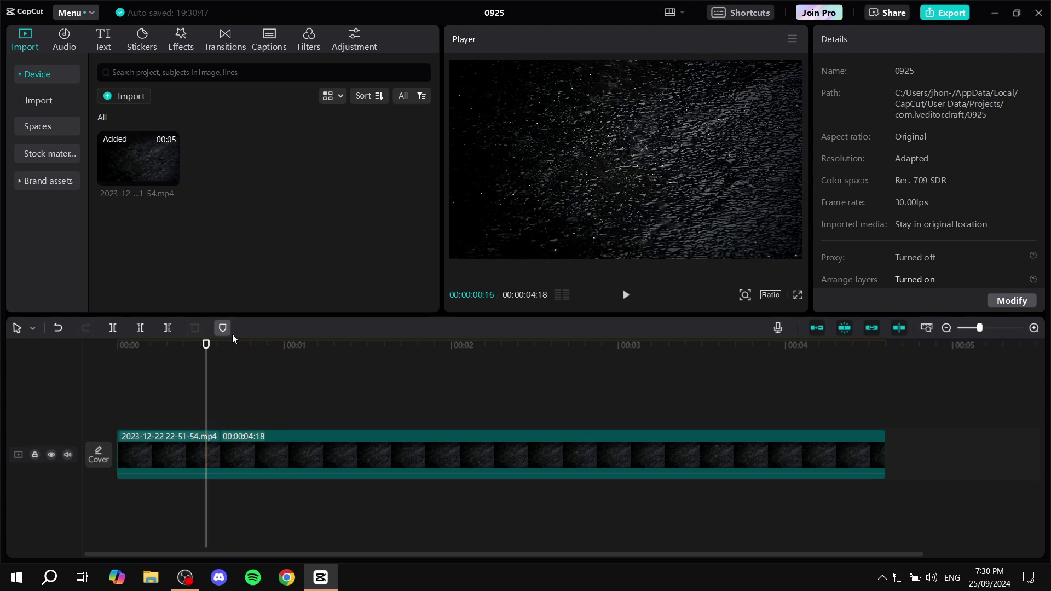
{"action": "left_click", "coordinate": [283, 346]}
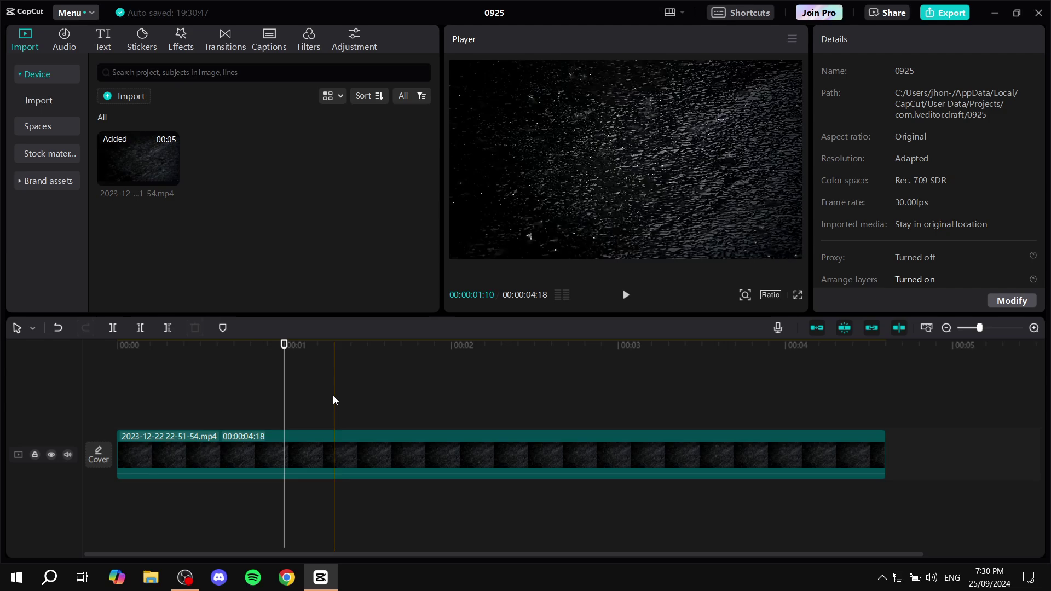
{"action": "mouse_move", "coordinate": [284, 344]}
{"action": "left_mouse_down"}
{"action": "mouse_move", "coordinate": [257, 342]}
{"action": "mouse_move", "coordinate": [283, 344]}
{"action": "left_mouse_up"}
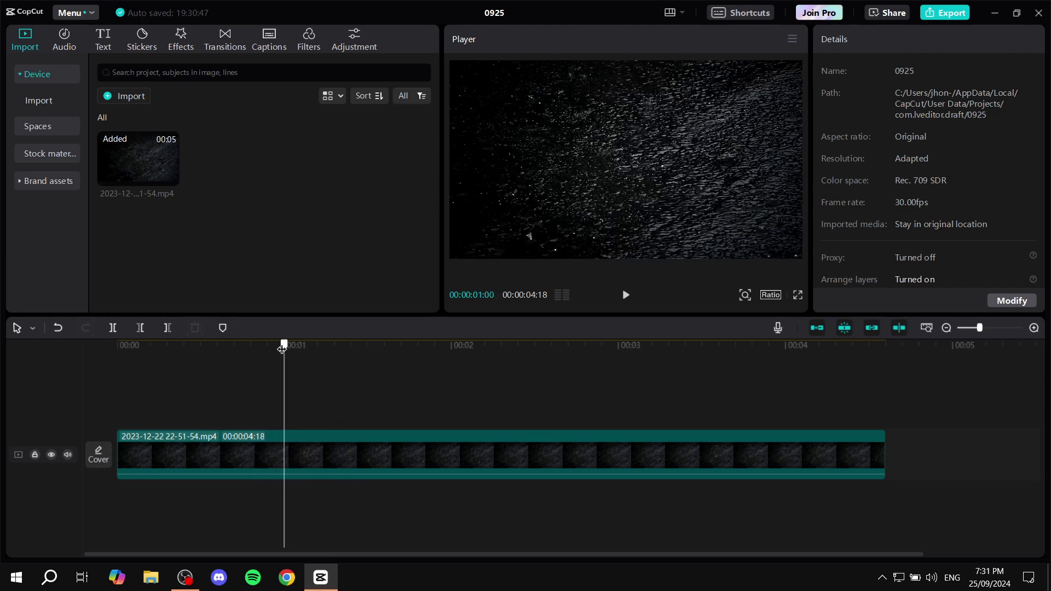
Step: Add Marker 01 at 00:00:01:00 and Marker 02 at 00:00:01:20 over the clip
{"action": "left_click", "coordinate": [221, 328]}
{"action": "left_click_drag", "start_coordinate": [284, 343], "coordinate": [358, 351]}
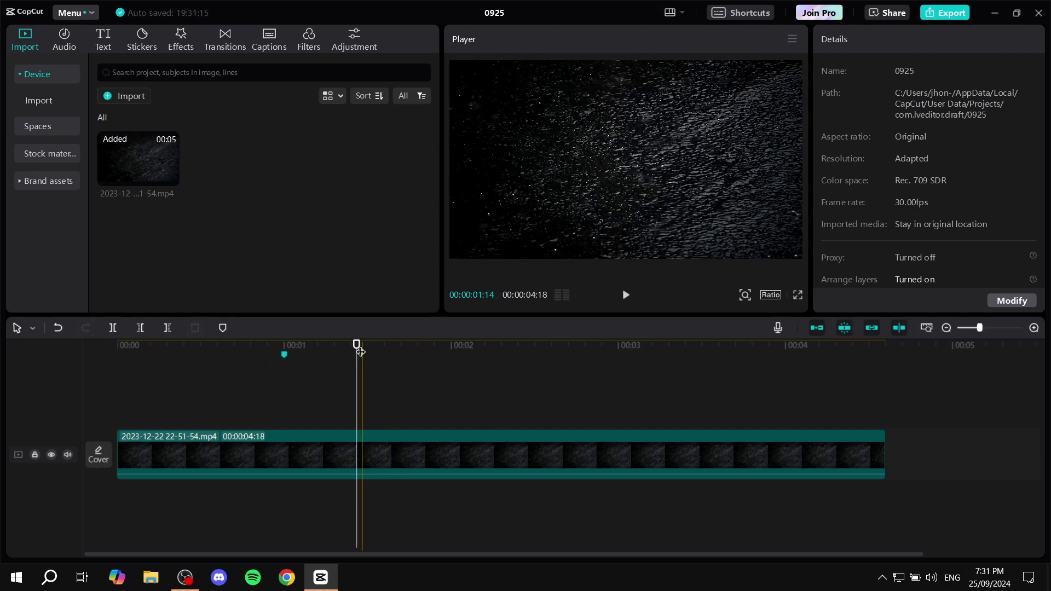
{"action": "left_click_drag", "start_coordinate": [357, 348], "coordinate": [395, 344]}
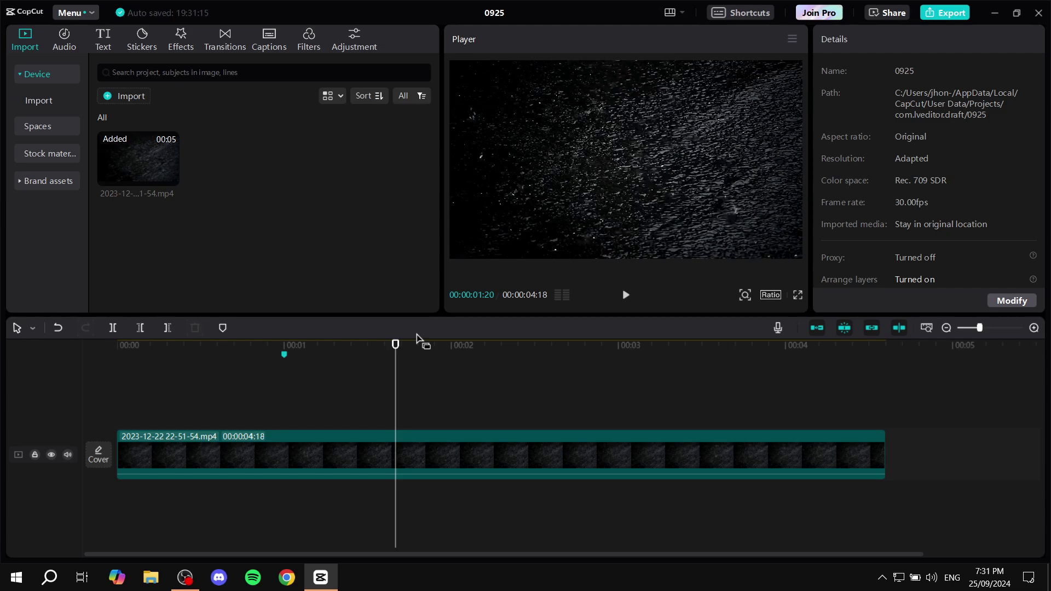
{"action": "key", "text": "m"}
{"action": "left_click_drag", "start_coordinate": [395, 344], "coordinate": [367, 343]}
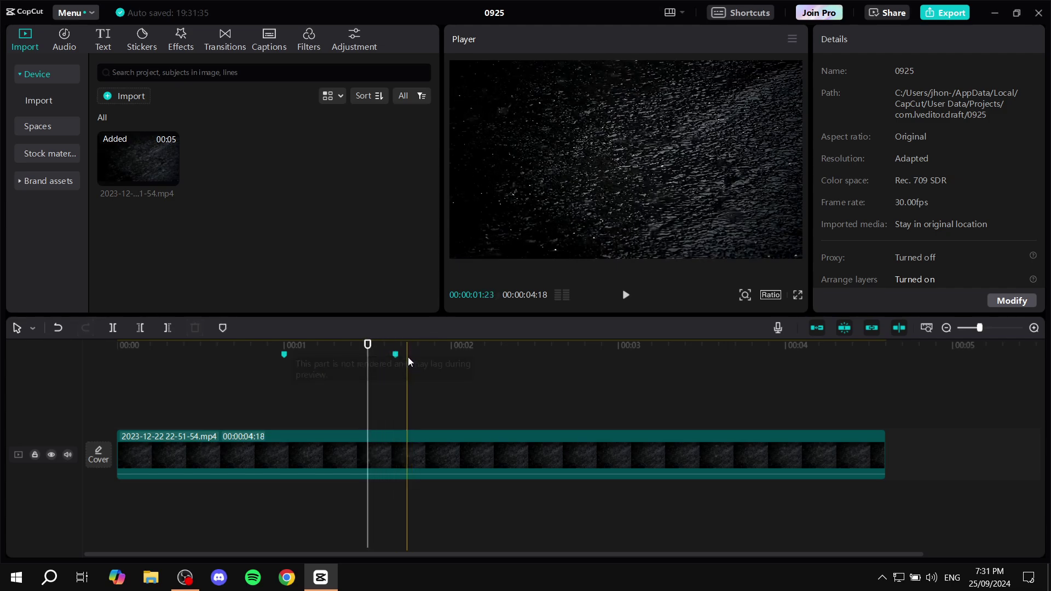
{"action": "left_click_drag", "start_coordinate": [367, 345], "coordinate": [336, 345]}
Step: Bring up Marker 01's edit popup showing its name, 00:00:01:00 time and colour choices
{"action": "left_click", "coordinate": [284, 353]}
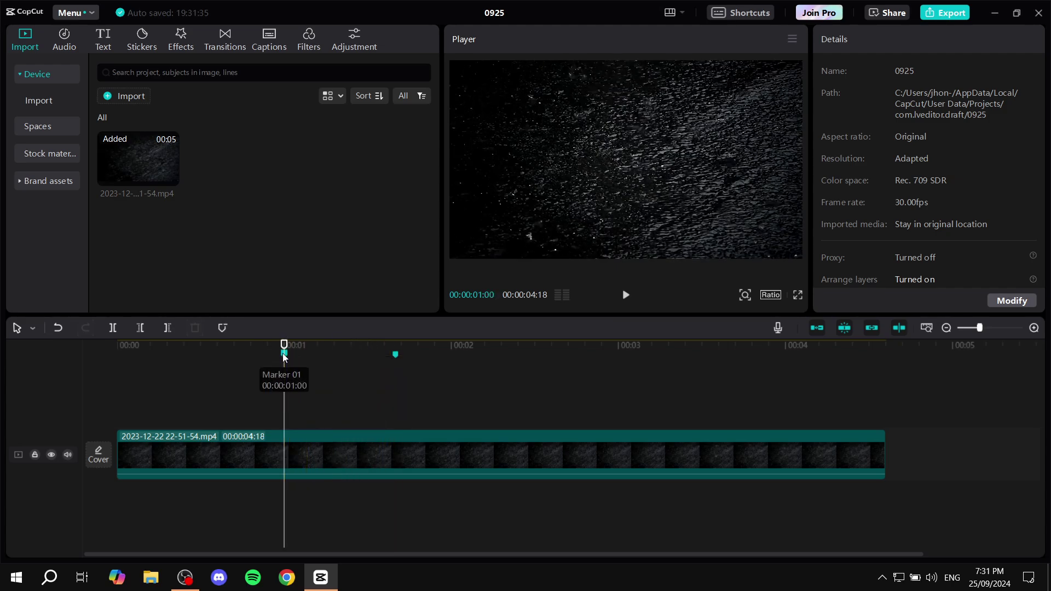
{"action": "left_click", "coordinate": [392, 352]}
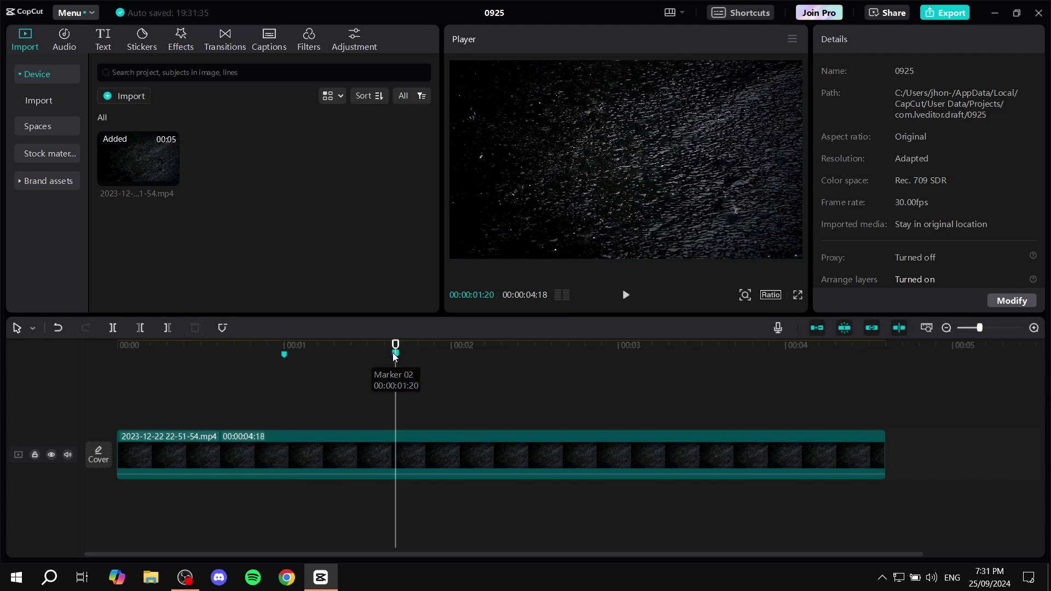
{"action": "left_click", "coordinate": [284, 353]}
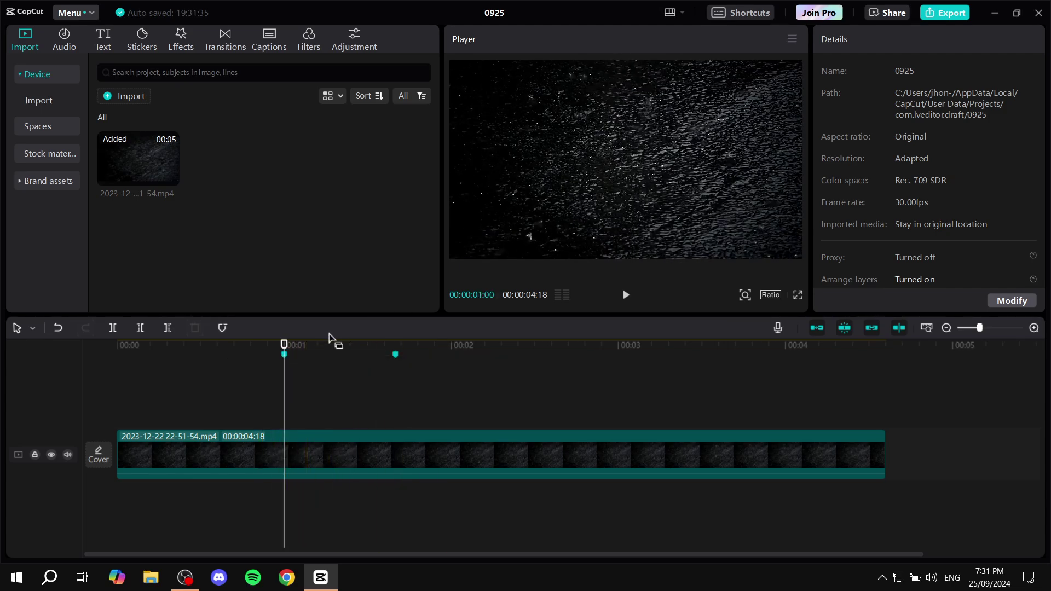
{"action": "double_click", "coordinate": [284, 353]}
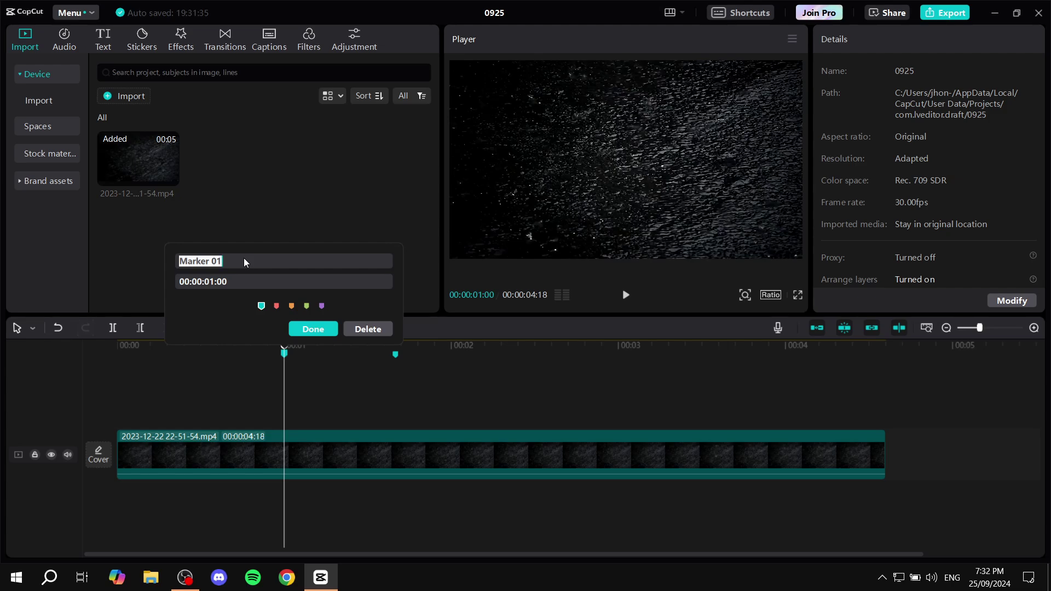
Step: Rename the first marker to 'Test Mark 1', colour it orange, and save the change
{"action": "key", "text": "BackSpace"}
{"action": "type", "text": "Test M"}
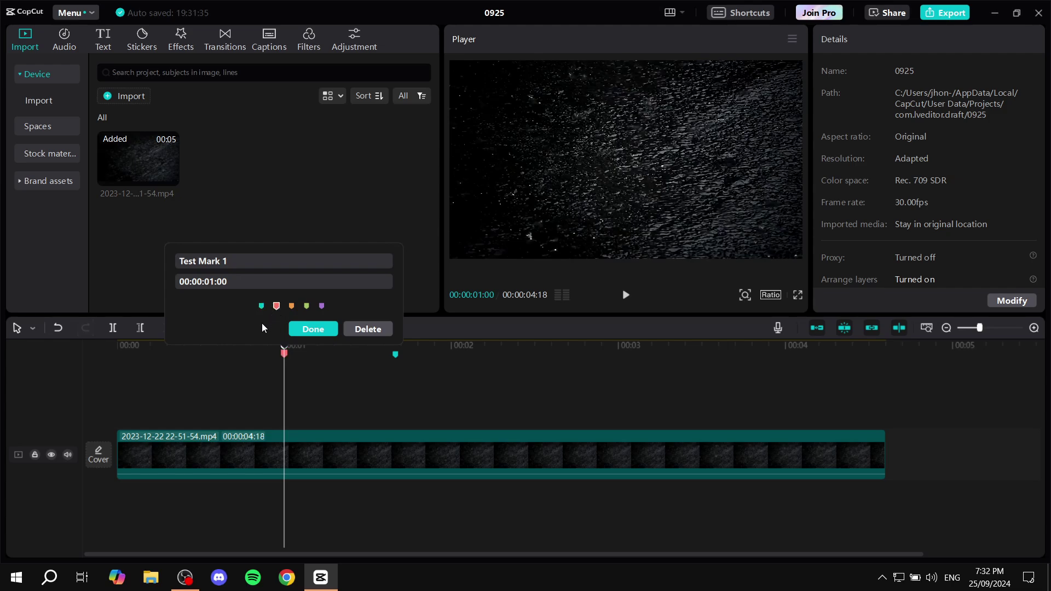
{"action": "left_click", "coordinate": [291, 306]}
{"action": "left_click", "coordinate": [312, 326]}
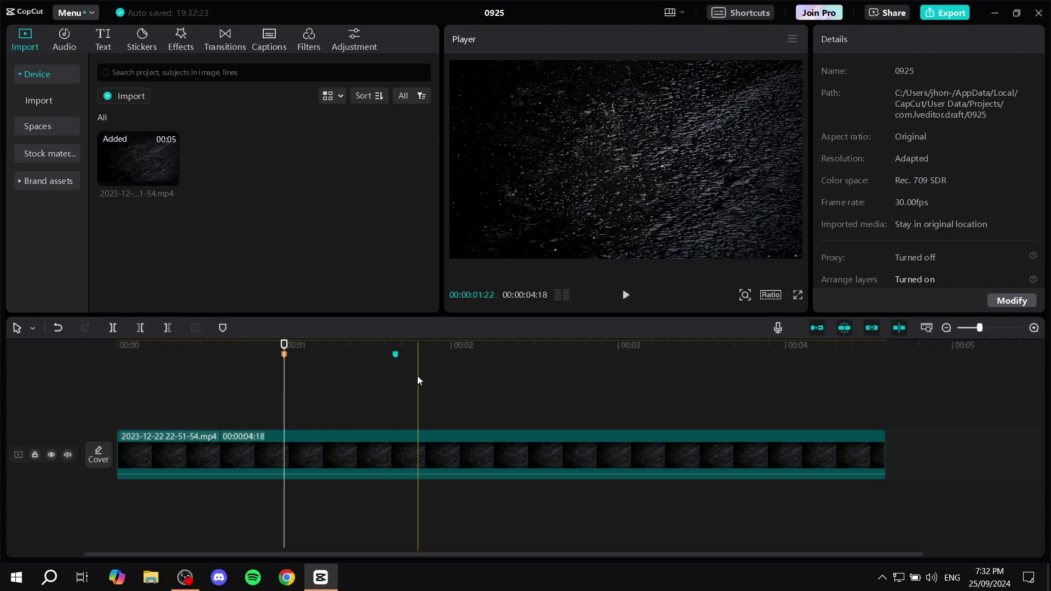
Step: Rename Marker 02 at 00:00:01:20 to 'Test Mark 2' and colour it purple
{"action": "left_click", "coordinate": [397, 354]}
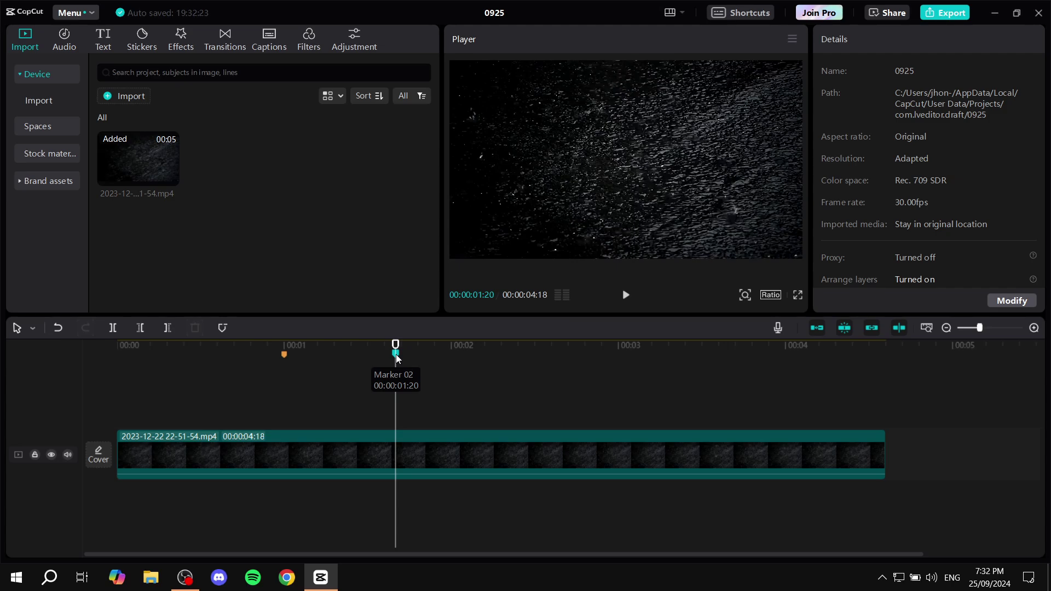
{"action": "double_click", "coordinate": [396, 354]}
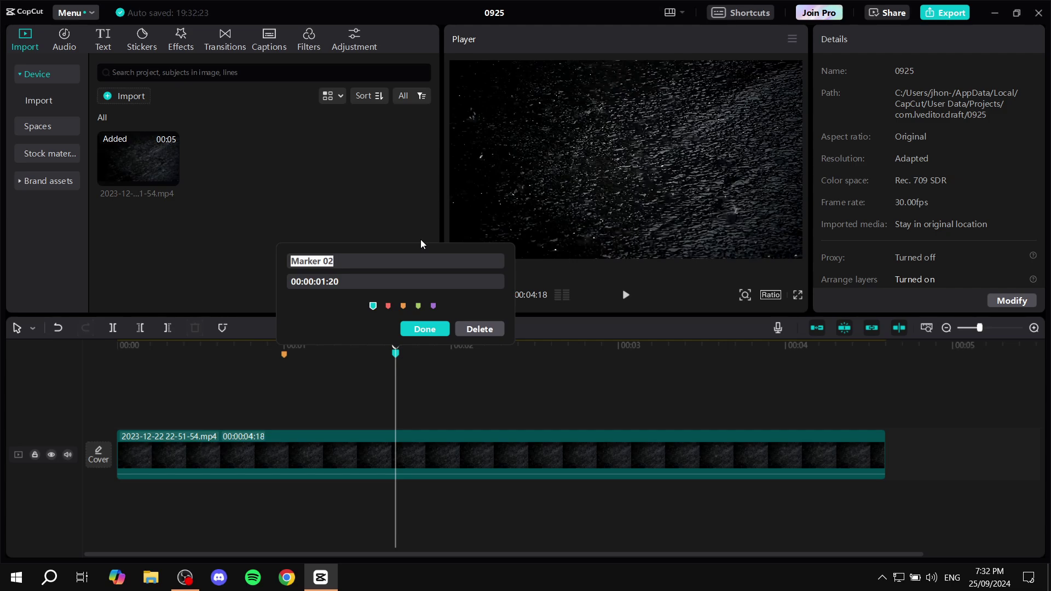
{"action": "key", "text": "BackSpace"}
{"action": "type", "text": "Test Mark 2"}
{"action": "left_click", "coordinate": [433, 306]}
{"action": "left_click", "coordinate": [349, 278]}
{"action": "mouse_move", "coordinate": [349, 278]}
{"action": "left_mouse_down"}
{"action": "mouse_move", "coordinate": [389, 279]}
{"action": "mouse_move", "coordinate": [315, 282]}
{"action": "mouse_move", "coordinate": [341, 283]}
{"action": "left_mouse_up"}
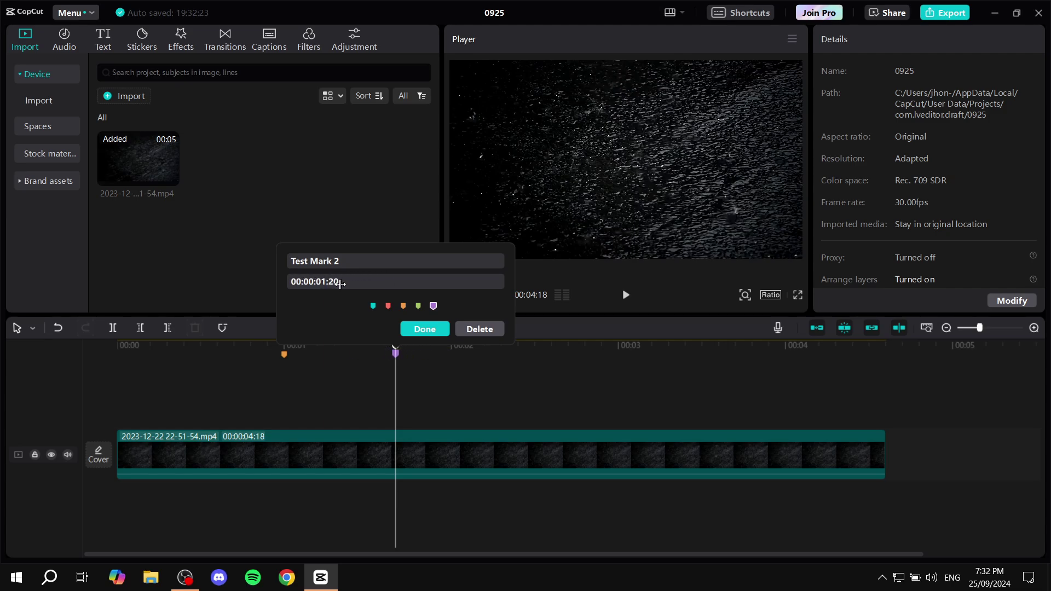
{"action": "left_click", "coordinate": [424, 329]}
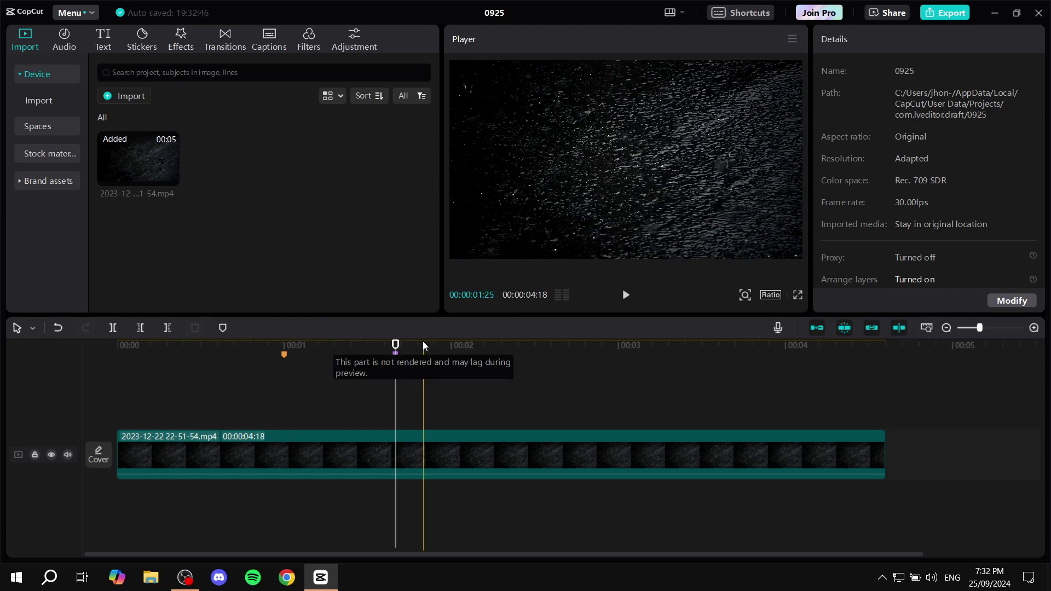
{"action": "left_click", "coordinate": [423, 344]}
{"action": "mouse_move", "coordinate": [423, 346]}
{"action": "left_mouse_down"}
{"action": "mouse_move", "coordinate": [399, 334]}
{"action": "mouse_move", "coordinate": [345, 342]}
{"action": "mouse_move", "coordinate": [432, 348]}
{"action": "mouse_move", "coordinate": [395, 343]}
{"action": "left_mouse_up"}
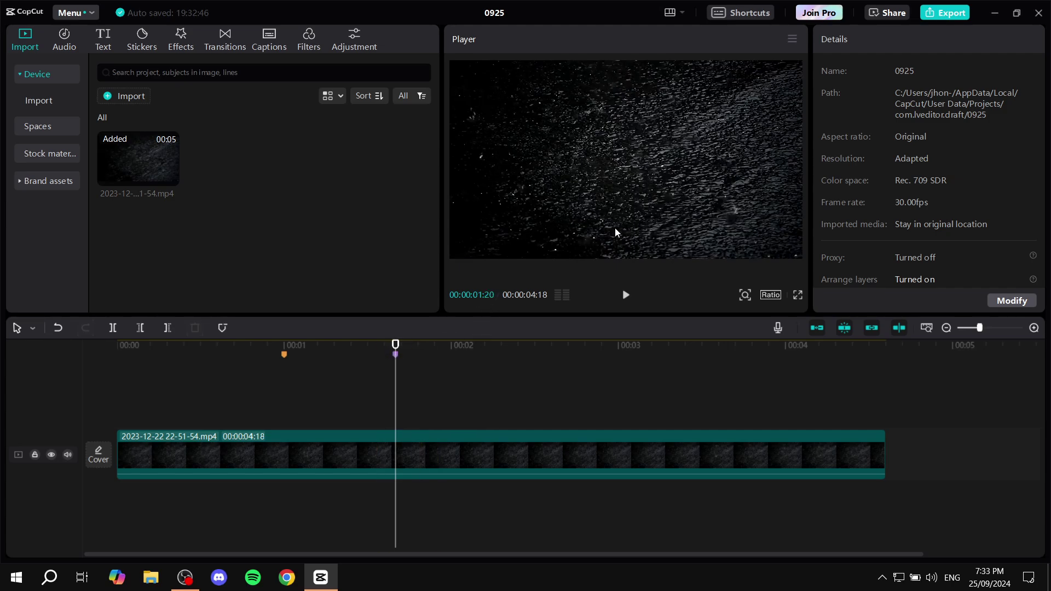
{"action": "left_click", "coordinate": [290, 344]}
{"action": "left_click", "coordinate": [748, 13]}
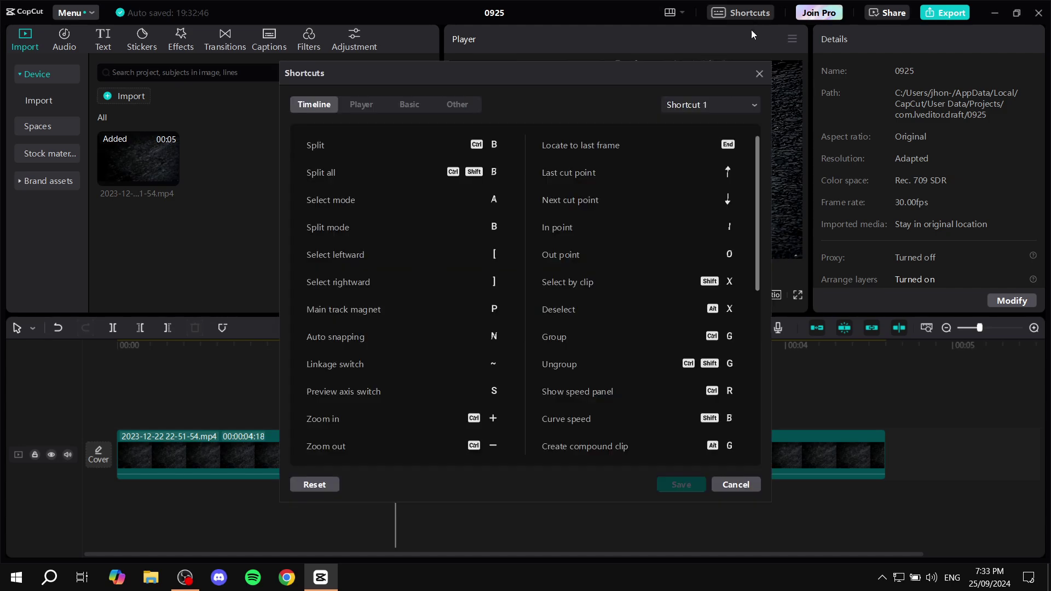
{"action": "scroll", "coordinate": [584, 221], "scroll_direction": "down", "scroll_amount": 5}
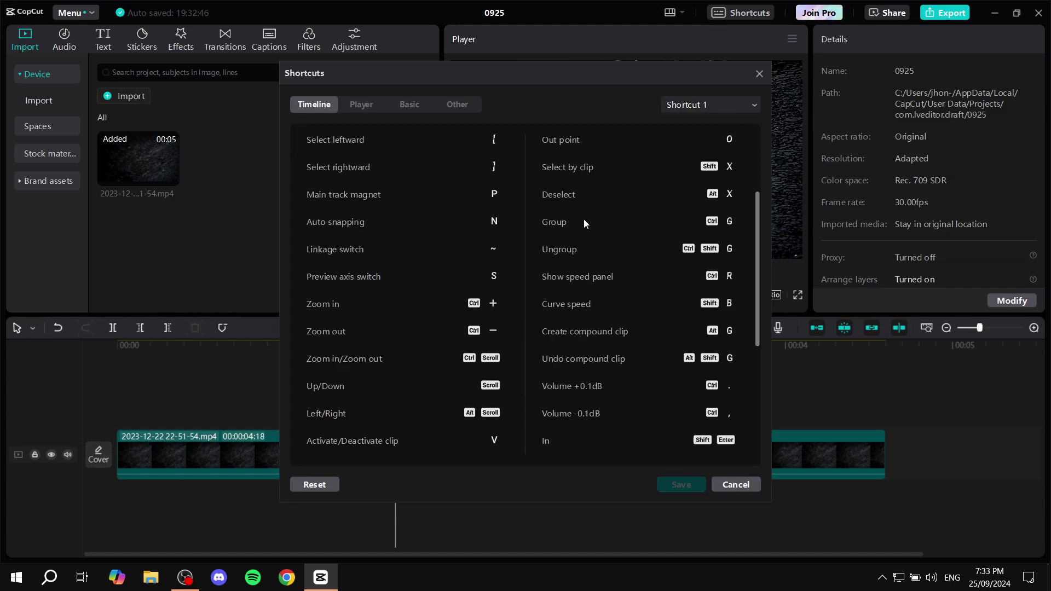
{"action": "scroll", "coordinate": [582, 222], "scroll_direction": "down", "scroll_amount": 3}
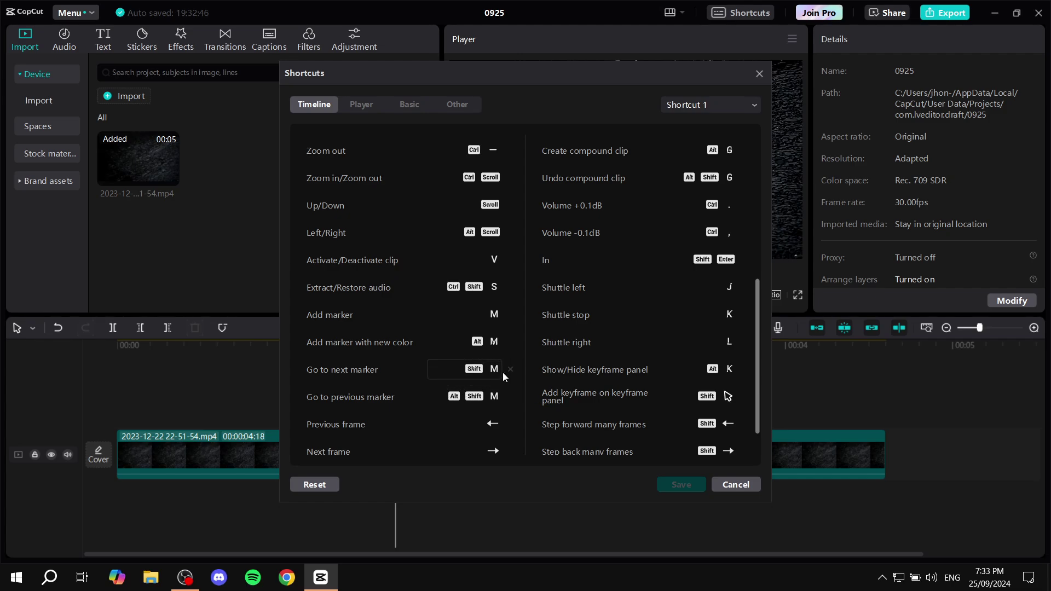
{"action": "left_click", "coordinate": [739, 485]}
{"action": "left_click_drag", "start_coordinate": [394, 344], "coordinate": [284, 342]}
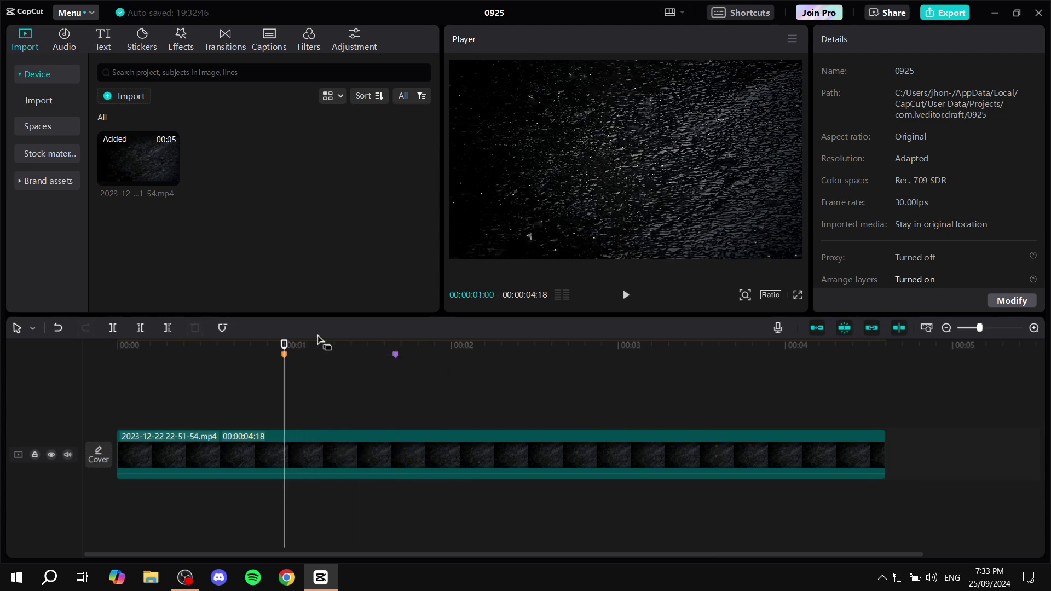